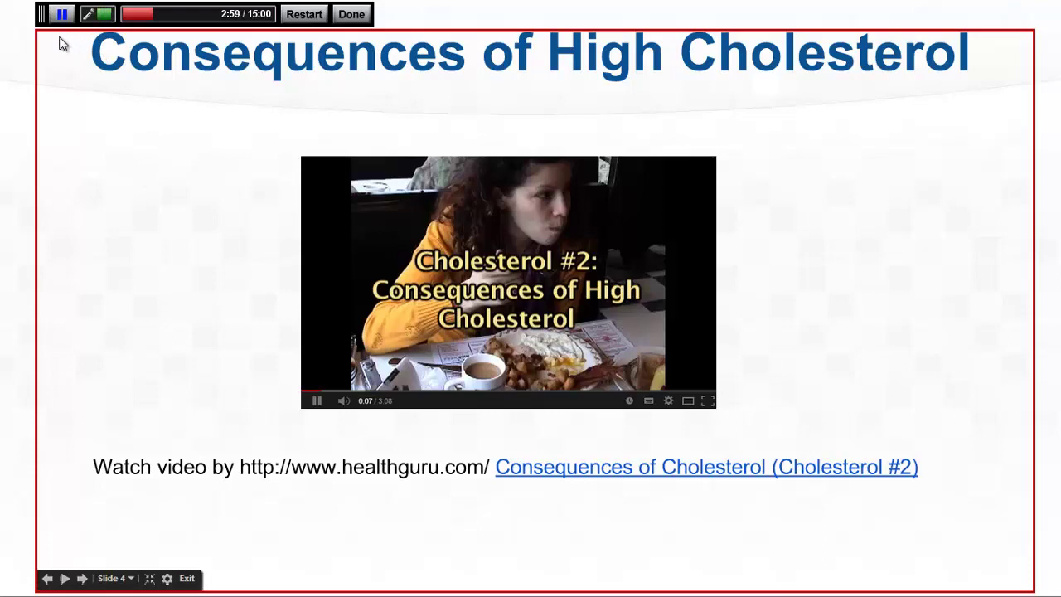
- End the screencast after presenting through the Consequences of High Cholesterol slide
{"action": "left_click", "coordinate": [351, 17]}
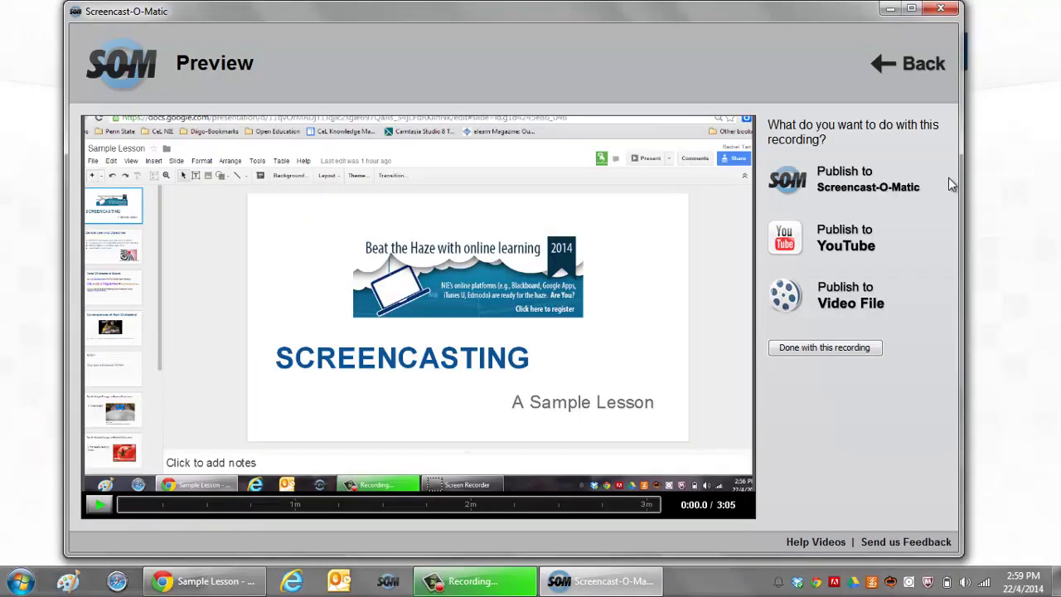
- Widen the preview, play back the 3:05 clip, then choose Publish to Video File
{"action": "left_click_drag", "start_coordinate": [962, 179], "coordinate": [984, 180]}
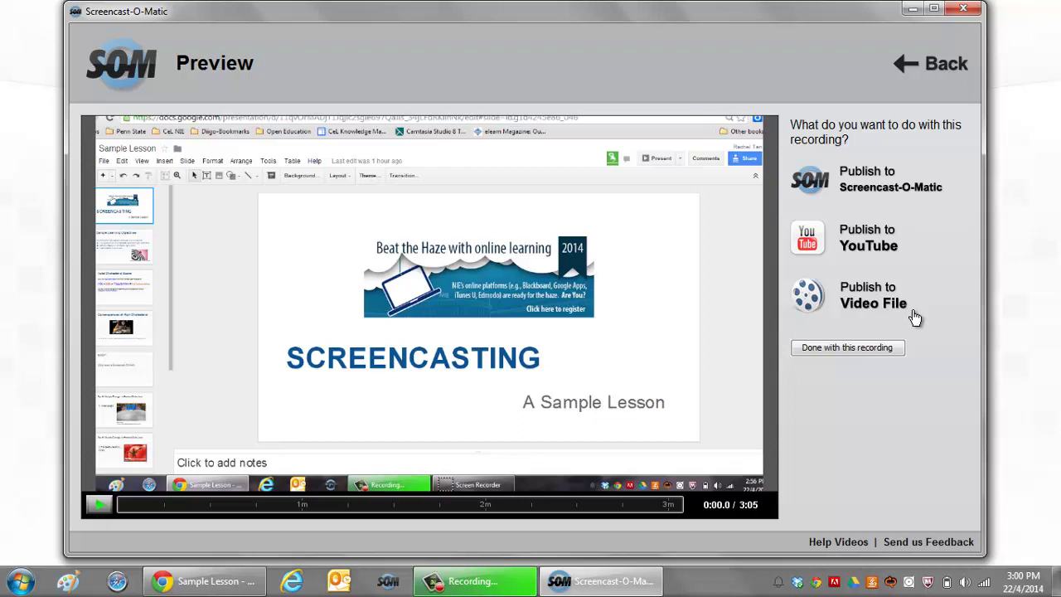
{"action": "left_click", "coordinate": [99, 505]}
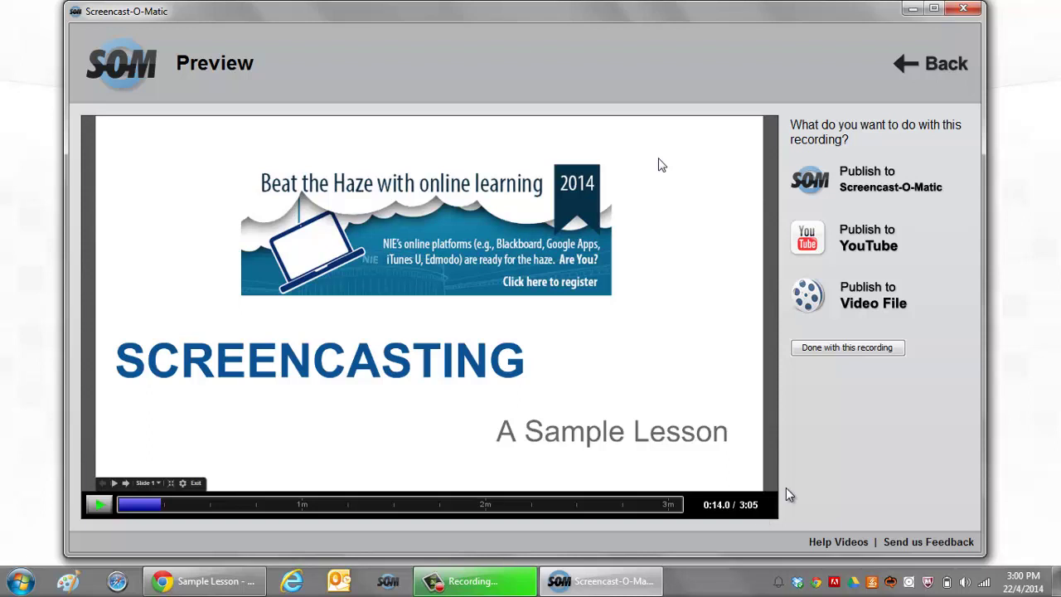
{"action": "left_click", "coordinate": [872, 293]}
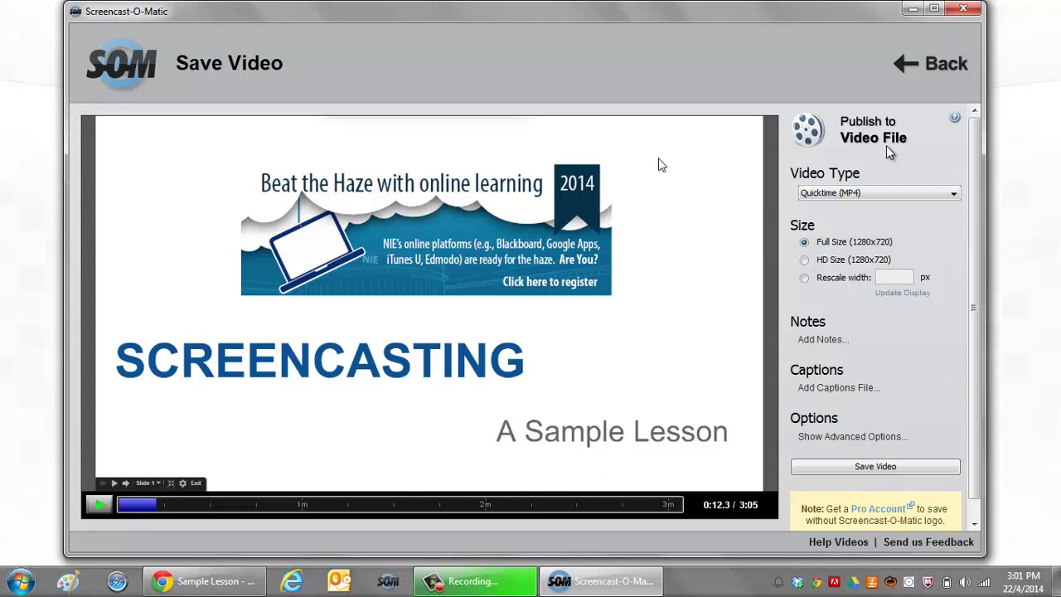
- Confirm the Quicktime (MP4) output, expand the advanced options, and choose where to save the video
{"action": "left_click", "coordinate": [898, 194]}
{"action": "left_click", "coordinate": [831, 440]}
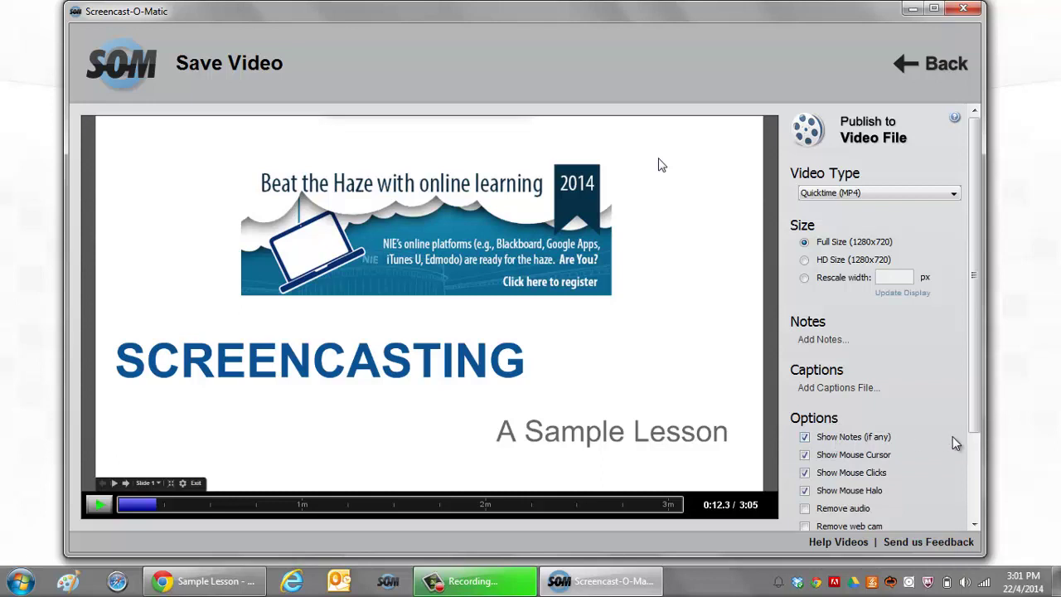
{"action": "left_click_drag", "start_coordinate": [976, 420], "coordinate": [976, 515]}
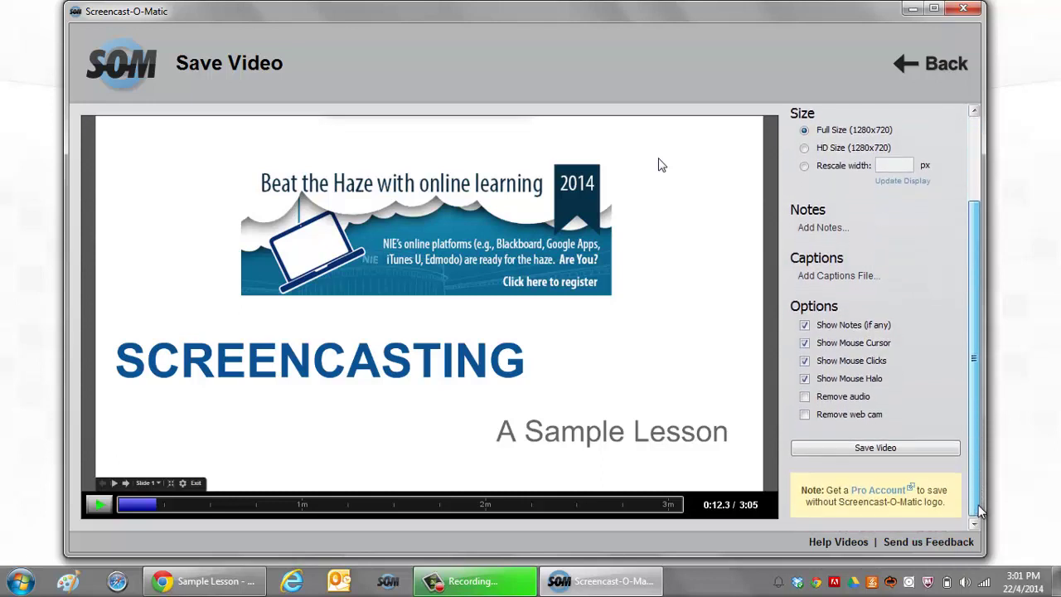
{"action": "left_click", "coordinate": [908, 447]}
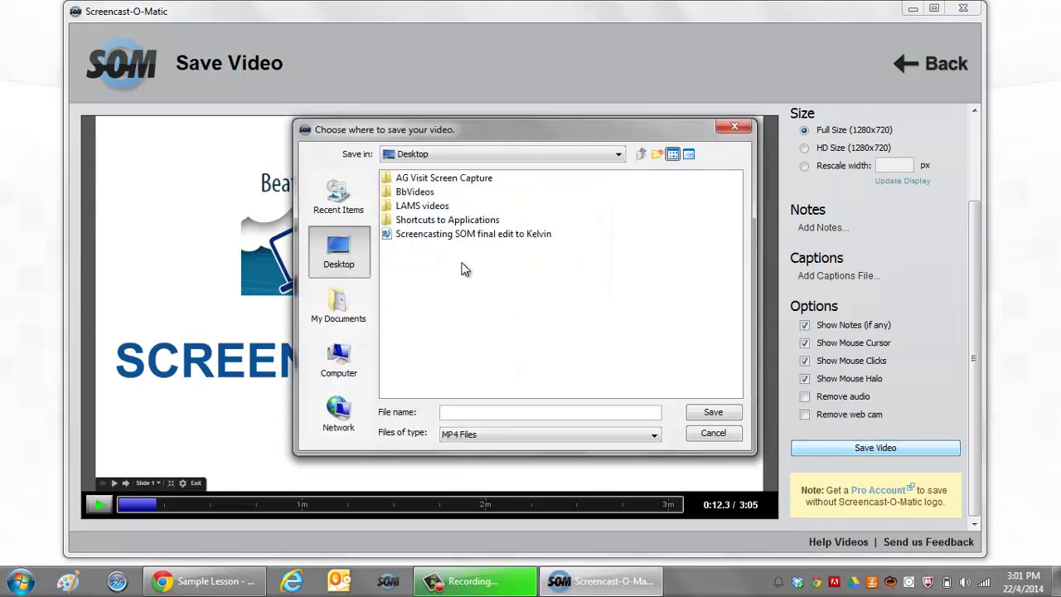
- Save the MP4 over 'Screencasting SOM final edit to Kelvin.mp4' on the Desktop
{"action": "left_click", "coordinate": [464, 234]}
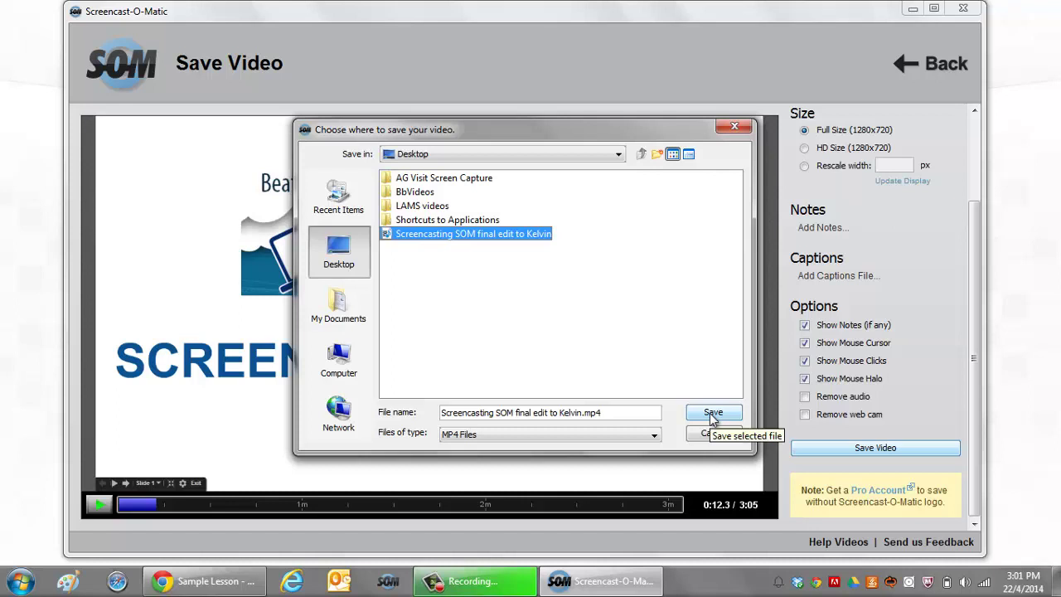
{"action": "left_click", "coordinate": [712, 415]}
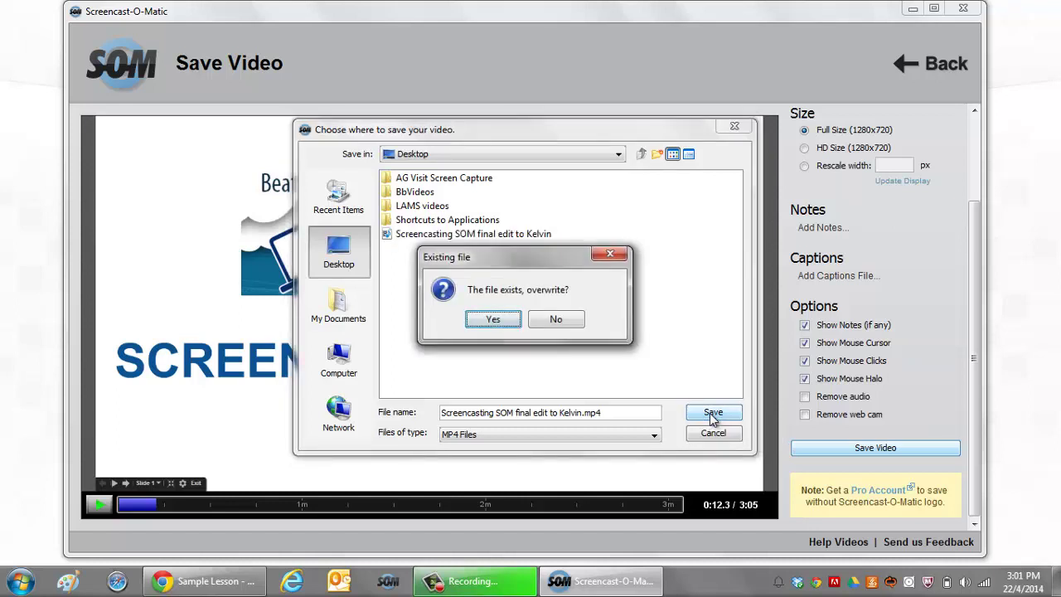
{"action": "left_click", "coordinate": [484, 319]}
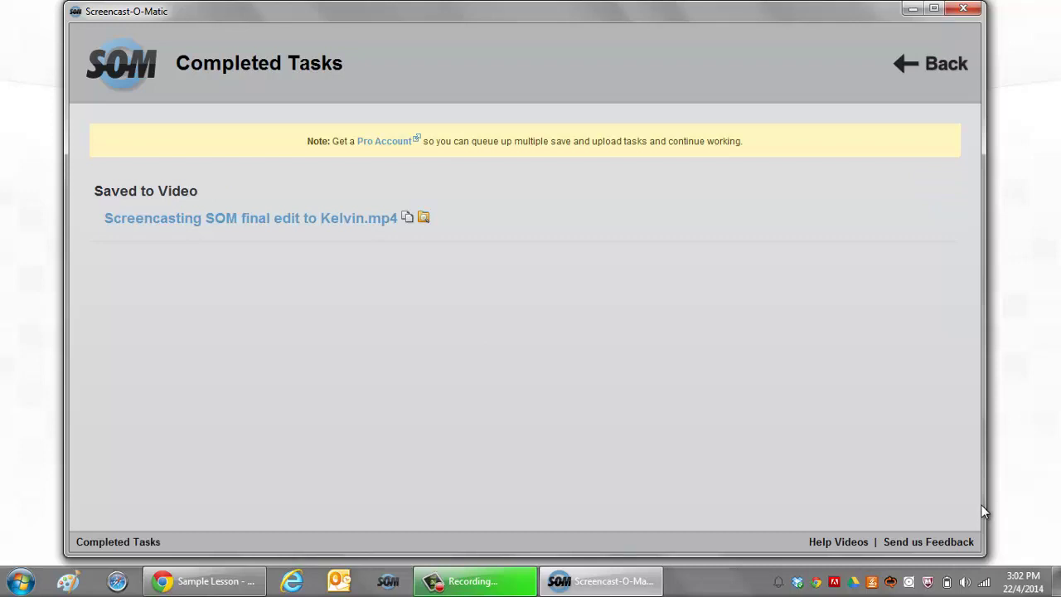
- Set up a YouTube publish titled 'Digital recording with Screencast-O-Matic', described 'Screencasting Tool #1 for Beat the Haze Online Learning 2014'
{"action": "left_click", "coordinate": [945, 65]}
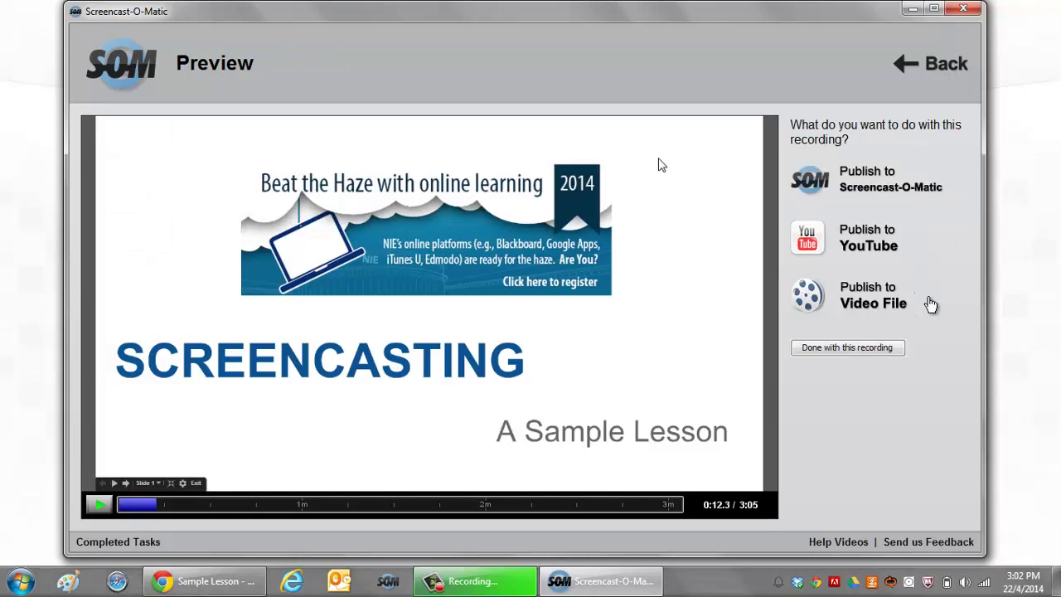
{"action": "left_click", "coordinate": [872, 240]}
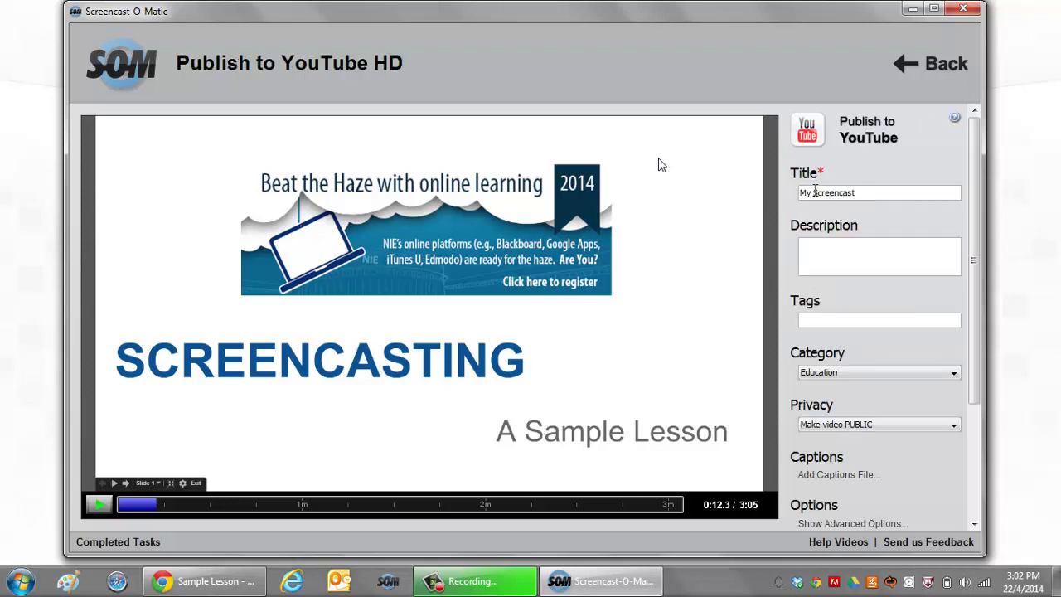
{"action": "key", "text": "BackSpace"}
{"action": "key", "text": "BackSpace"}
{"action": "key", "text": "BackSpace"}
{"action": "type", "text": "Digital recording with Screencast"}
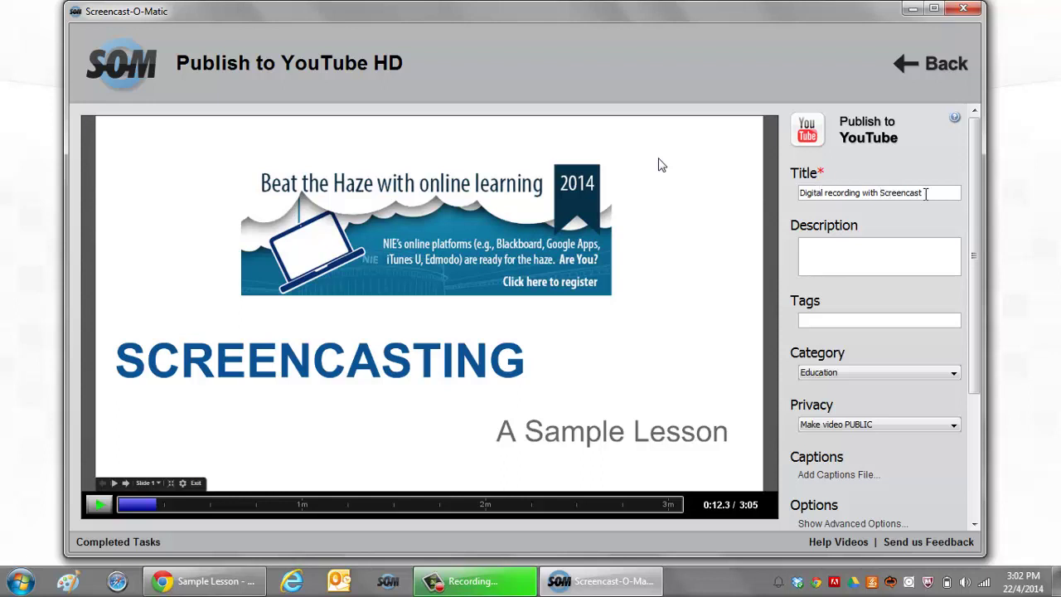
{"action": "type", "text": "-O-Matic"}
{"action": "left_click", "coordinate": [911, 241]}
{"action": "type", "text": "Screencasting "}
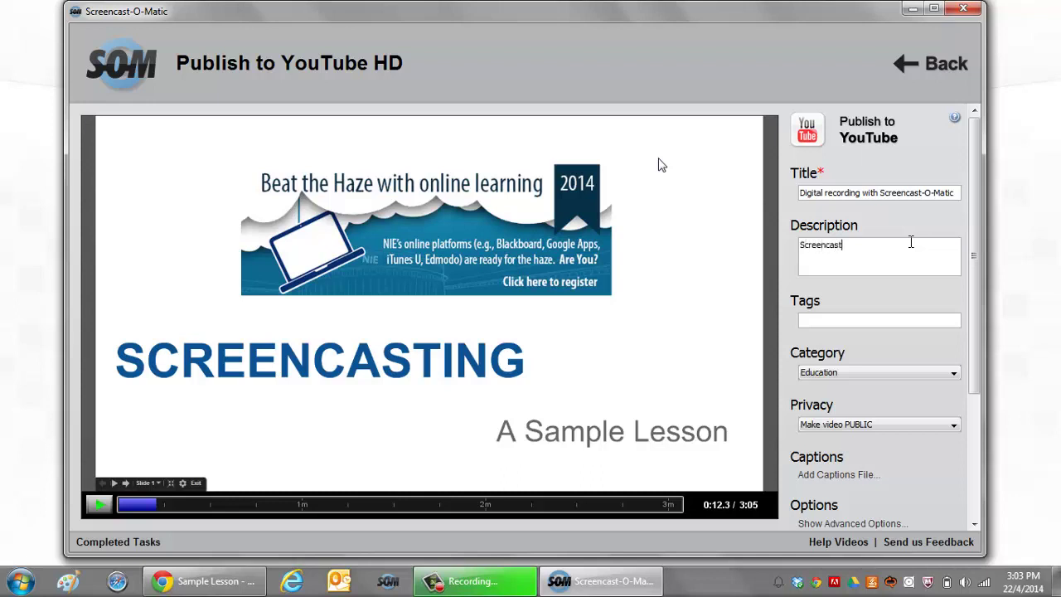
{"action": "type", "text": "Tool #1 for Beat "}
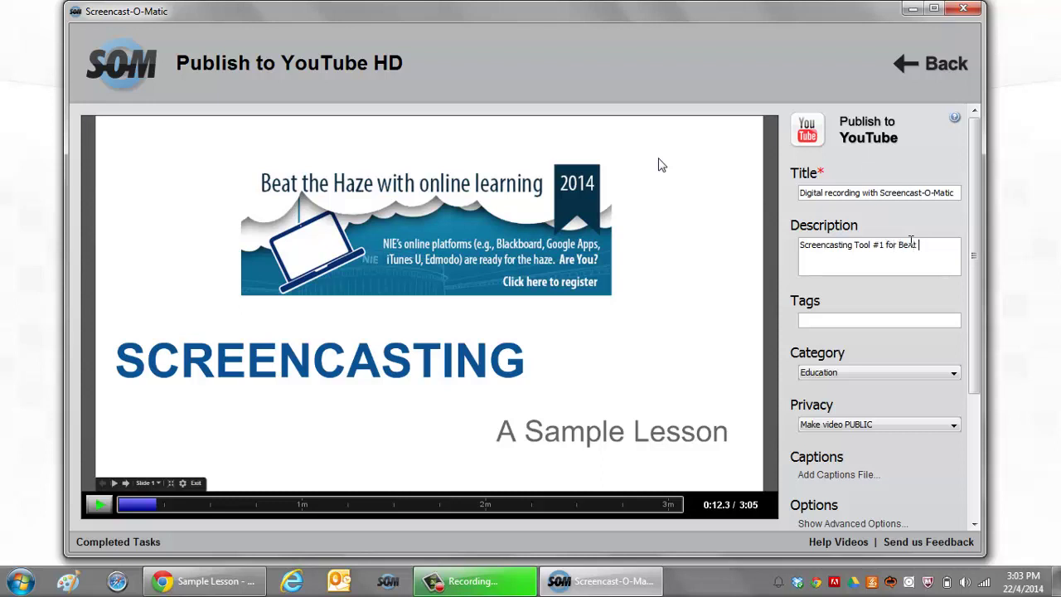
{"action": "type", "text": "the Haze Online Lea"}
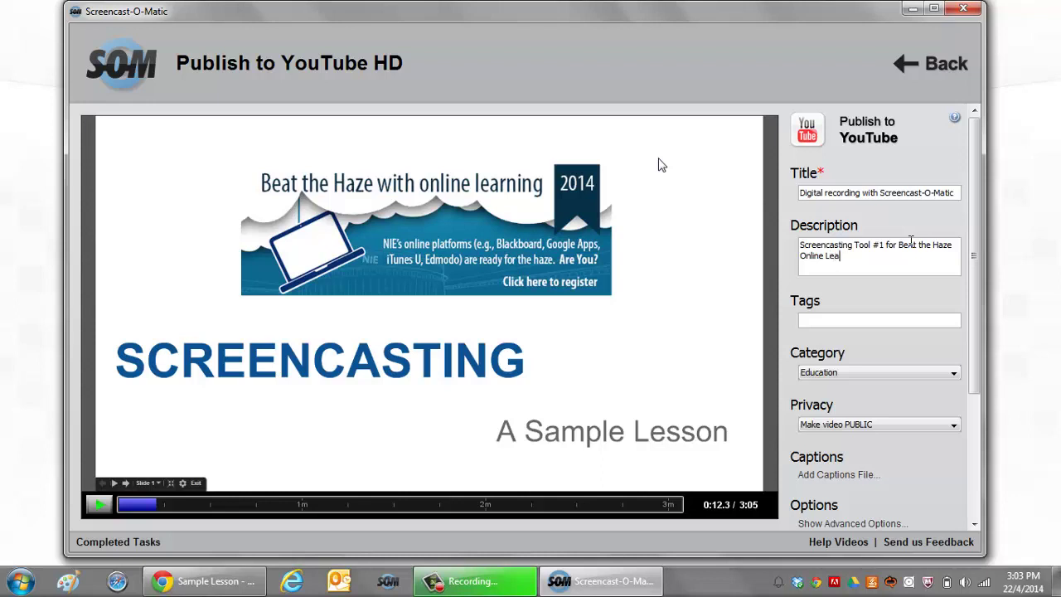
{"action": "type", "text": "rning 2014"}
- Keep the Education category and Public privacy, then upload the video to YouTube
{"action": "left_click", "coordinate": [954, 378]}
{"action": "left_click", "coordinate": [955, 378]}
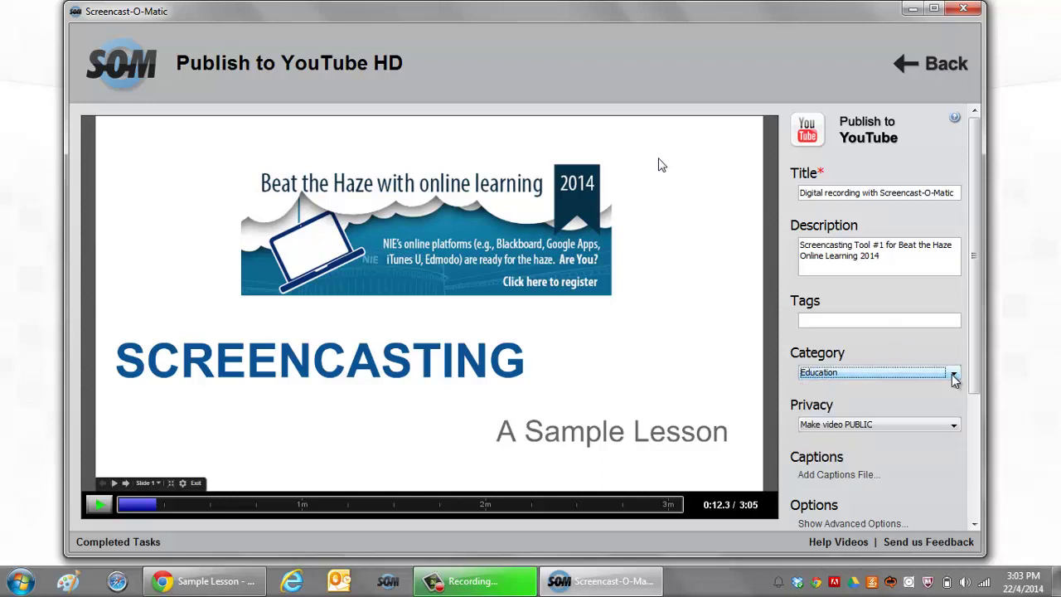
{"action": "left_click", "coordinate": [955, 426]}
{"action": "left_click", "coordinate": [956, 427]}
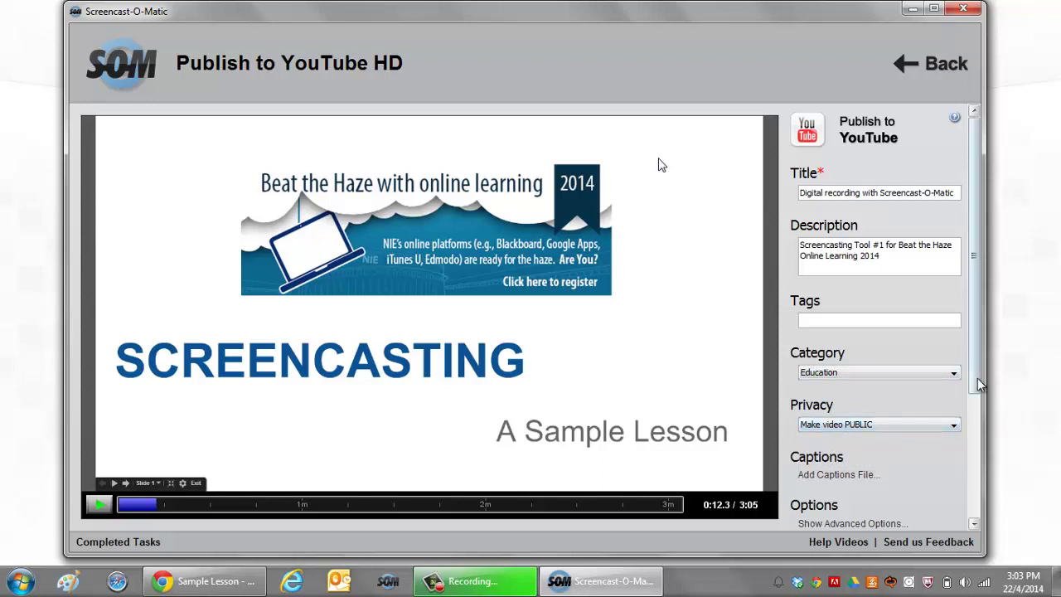
{"action": "left_click_drag", "start_coordinate": [976, 377], "coordinate": [896, 437]}
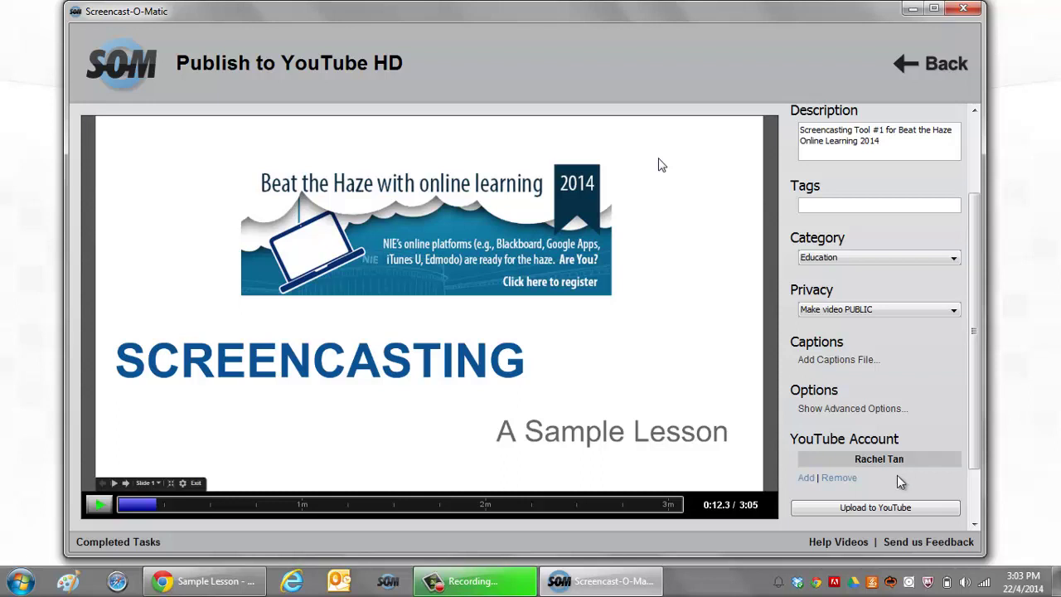
{"action": "left_click", "coordinate": [888, 507]}
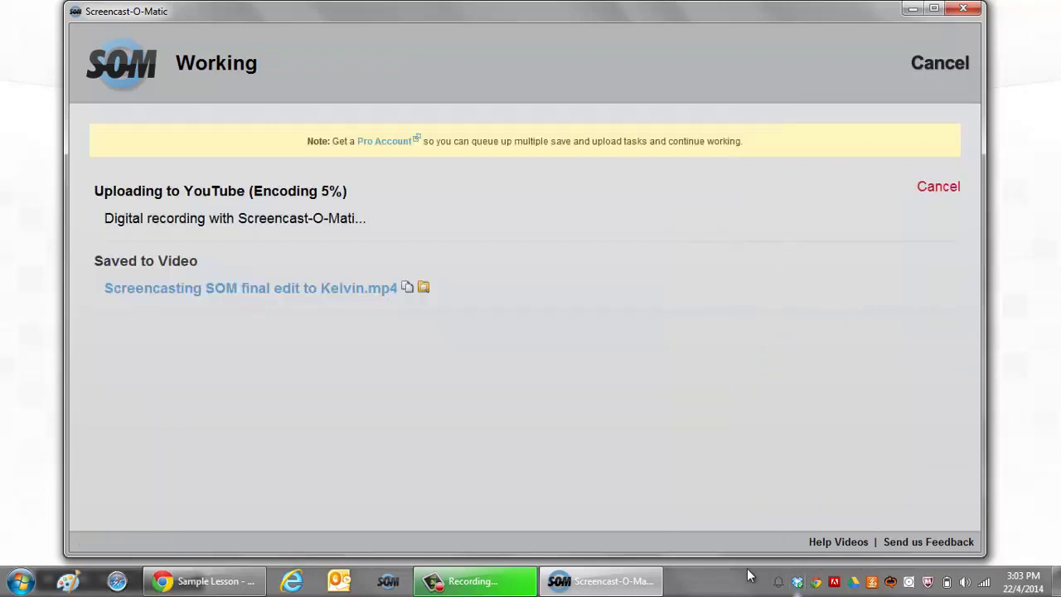
- Open the uploaded video's youtu.be link once the upload completes
{"action": "mouse_move", "coordinate": [488, 585]}
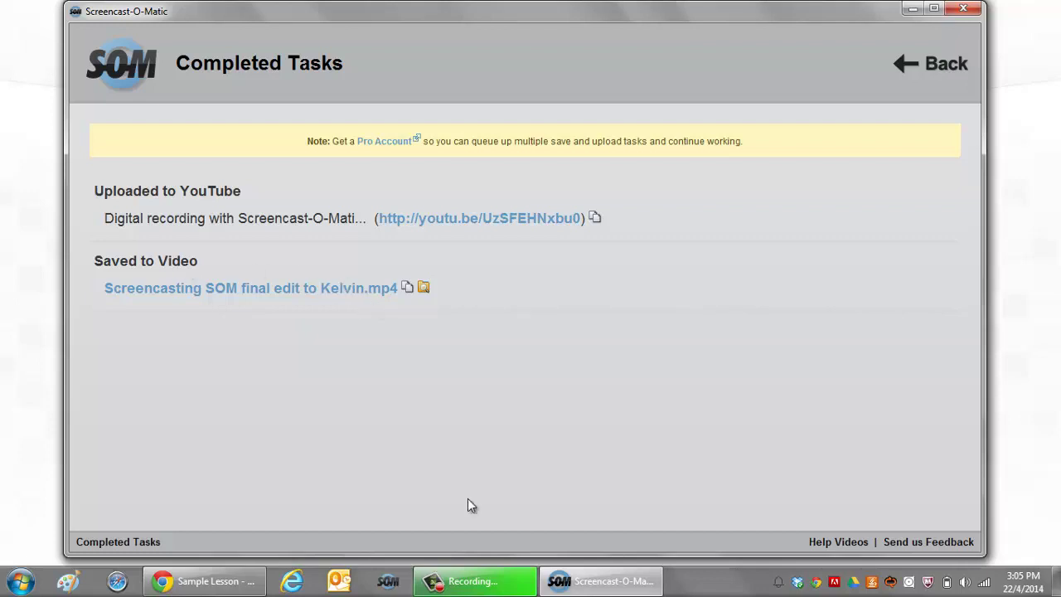
{"action": "left_click", "coordinate": [533, 220]}
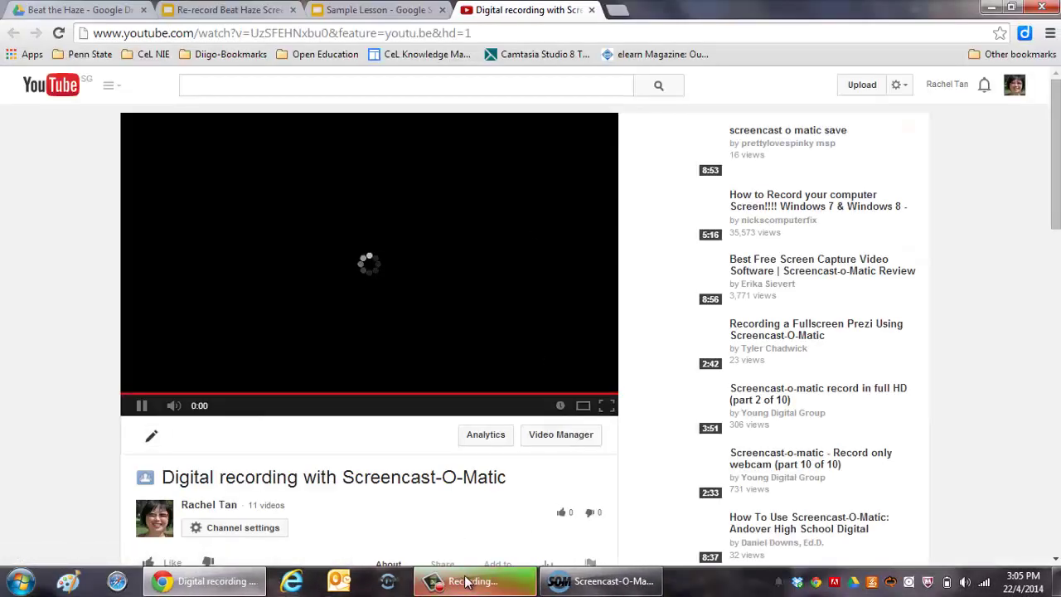
- Minimize the recorder, open the video from My Channel, and display its playback quality options
{"action": "left_click", "coordinate": [473, 585]}
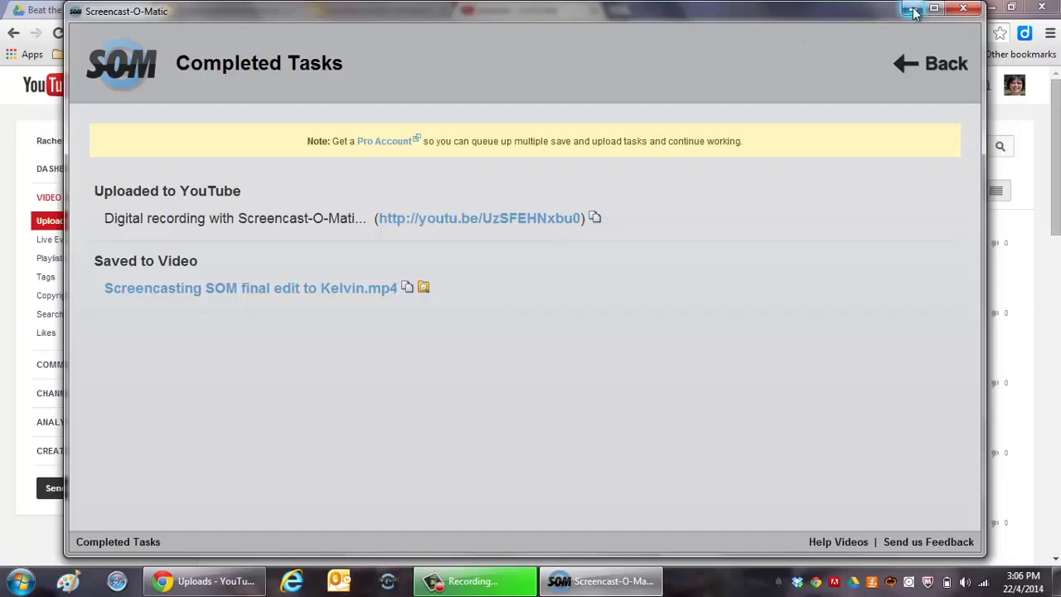
{"action": "left_click", "coordinate": [912, 10]}
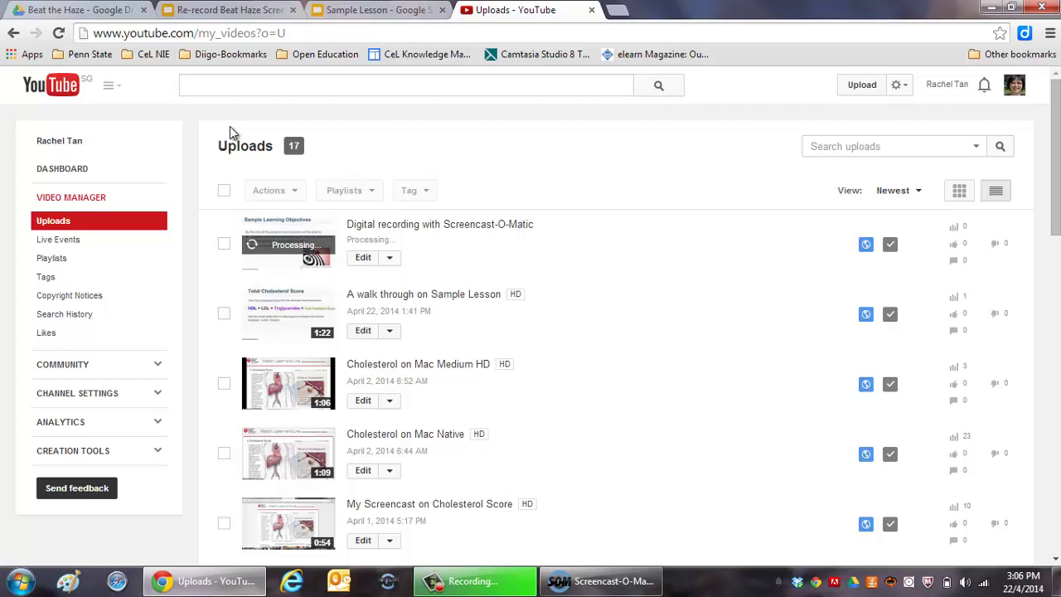
{"action": "left_click", "coordinate": [115, 88]}
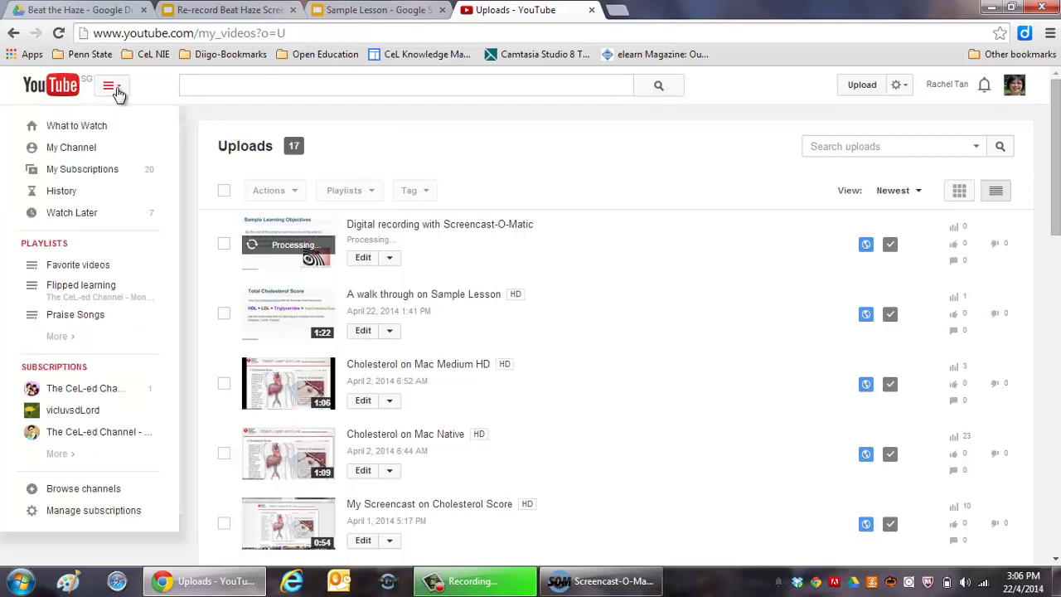
{"action": "left_click", "coordinate": [90, 149]}
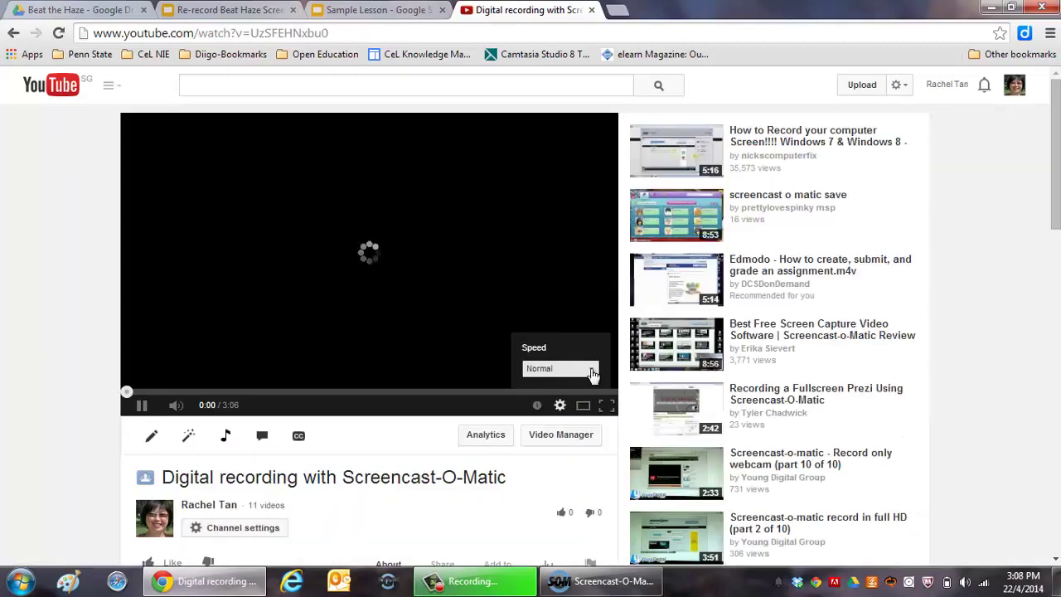
{"action": "left_click", "coordinate": [591, 369]}
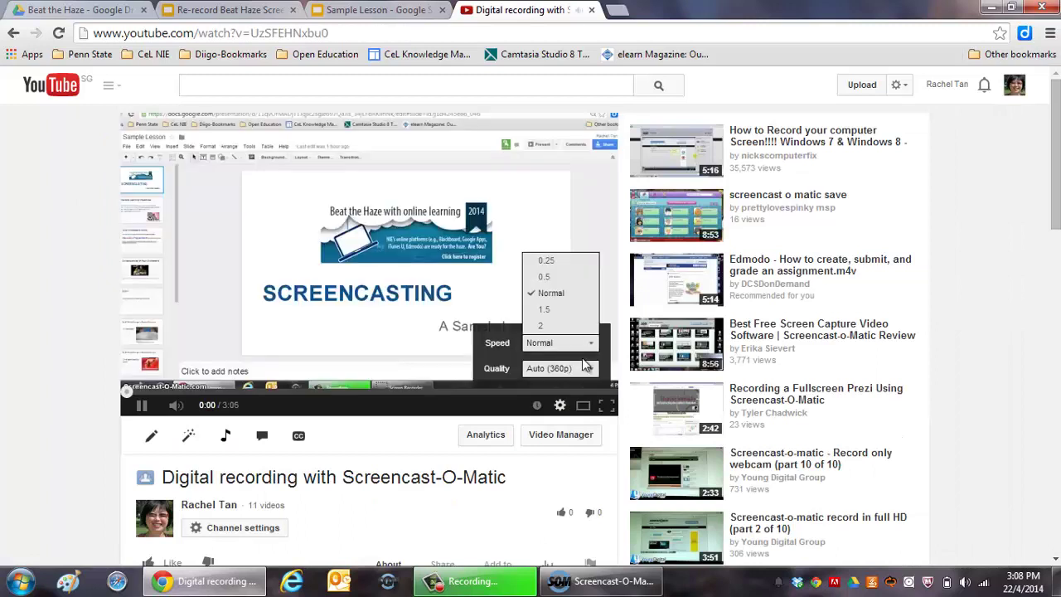
{"action": "left_click", "coordinate": [590, 369]}
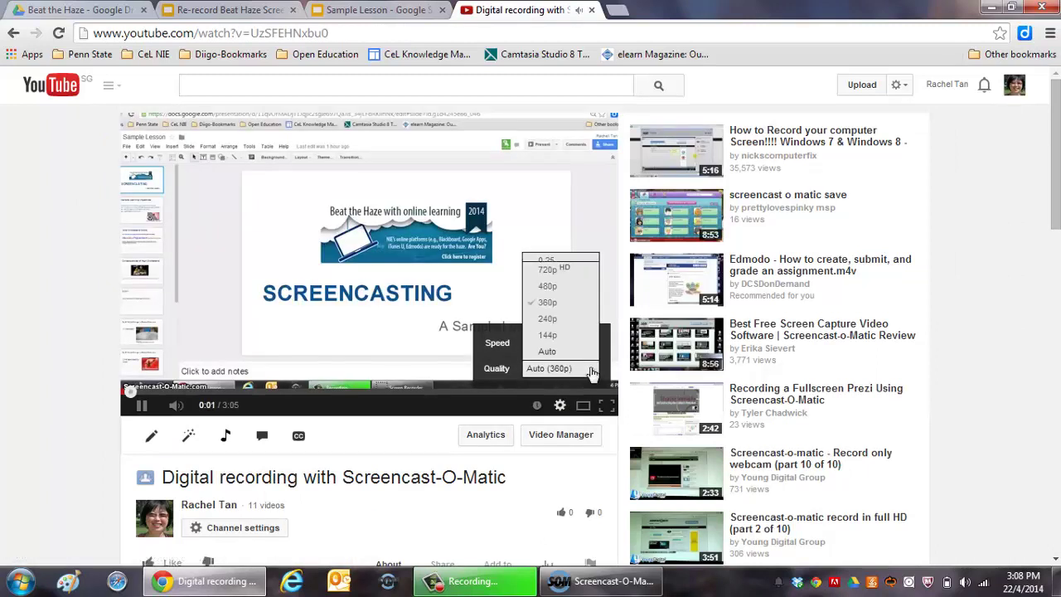